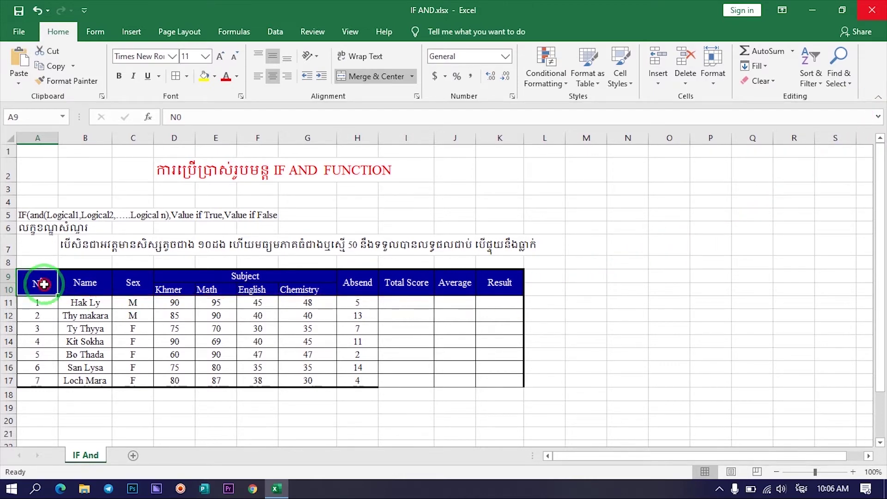
# Highlight the header rows, student number and Sex columns, and the Total Score, Average and Result headings
pyautogui.moveTo(37, 282)
pyautogui.mouseDown()
pyautogui.moveTo(449, 291)
pyautogui.moveTo(522, 384)
pyautogui.mouseUp()
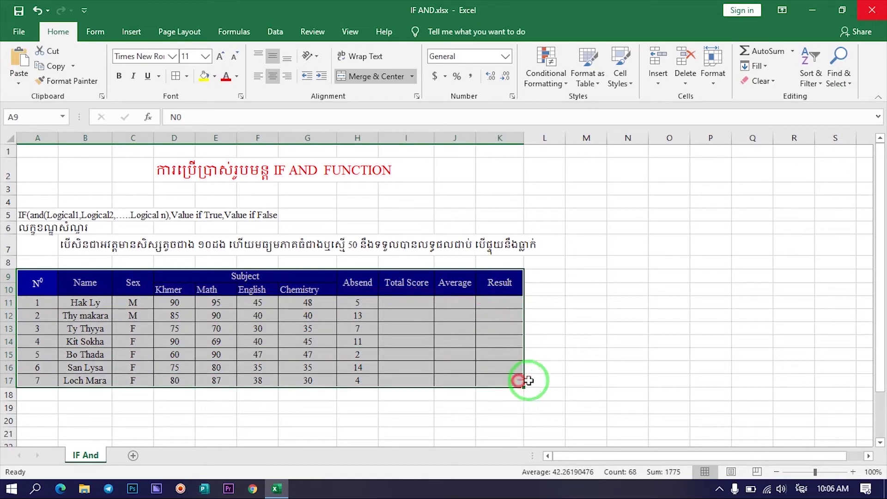
pyautogui.click(603, 352)
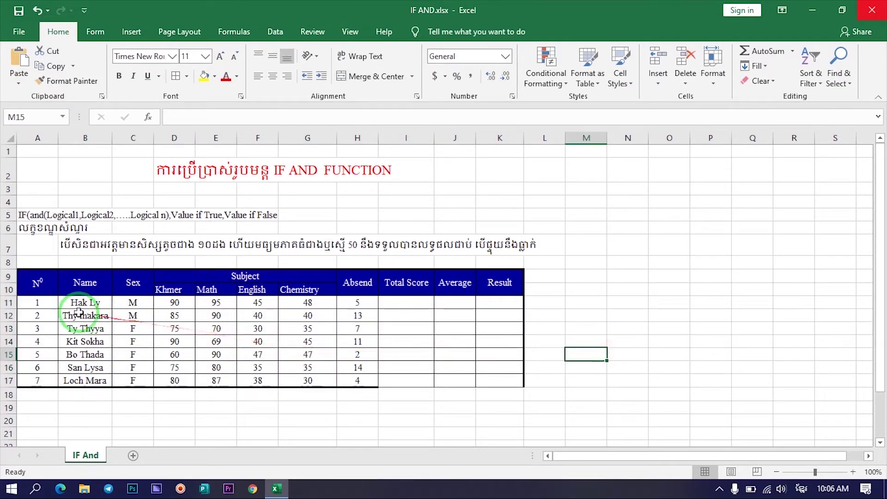
pyautogui.moveTo(45, 286); pyautogui.dragTo(34, 380)
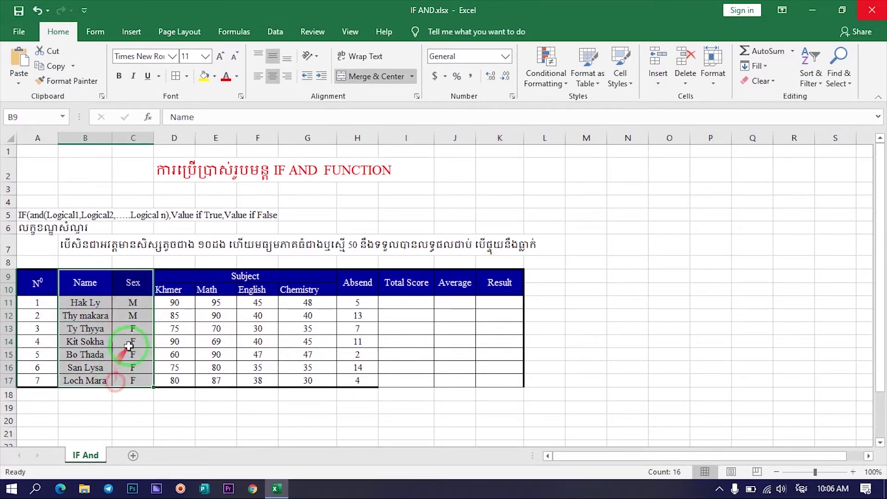
pyautogui.moveTo(133, 282); pyautogui.dragTo(139, 355)
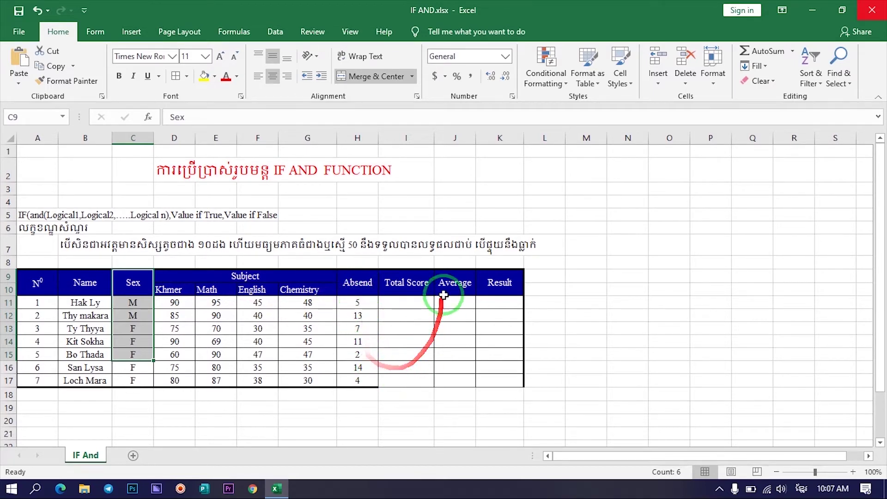
pyautogui.click(406, 283)
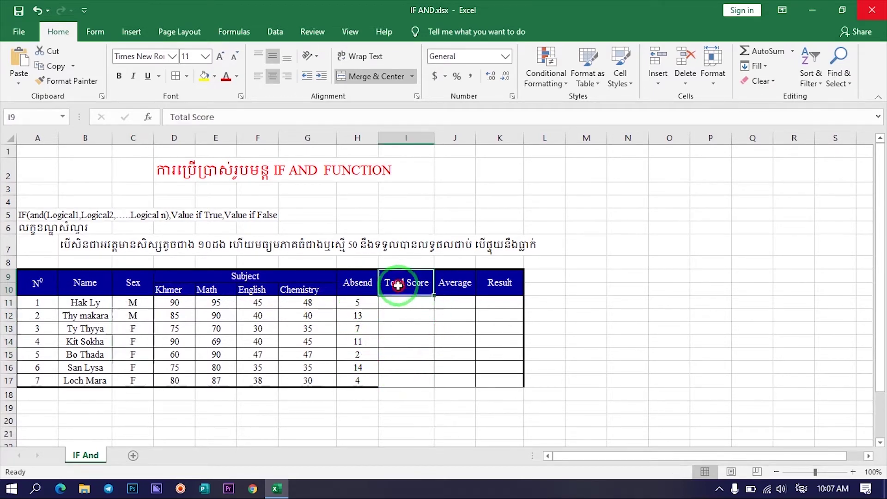
pyautogui.click(459, 287)
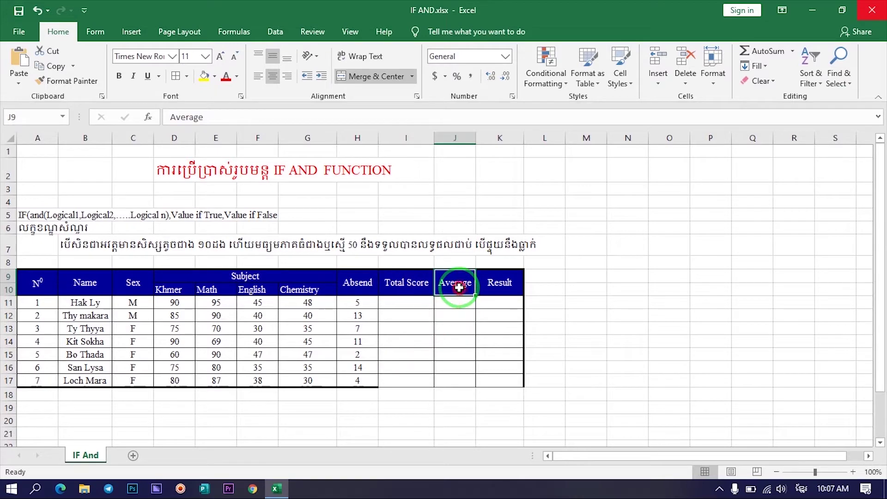
pyautogui.click(503, 288)
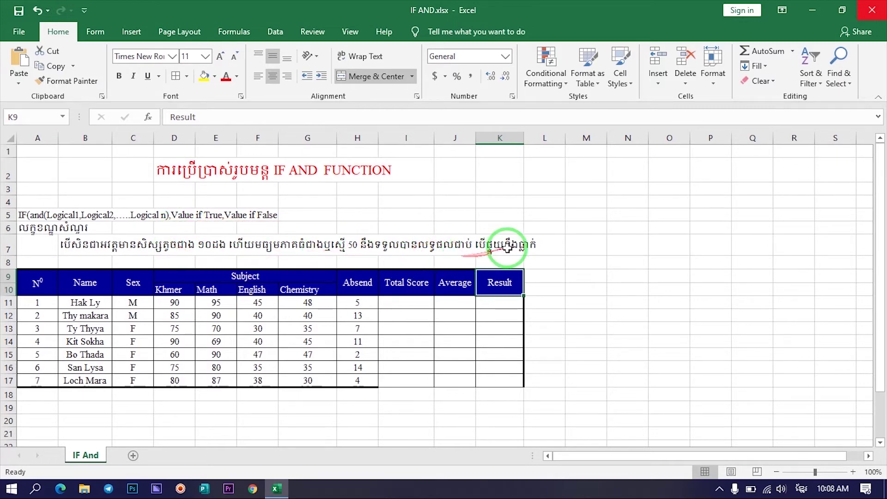
# In I11, SUM the first student's Khmer through Chemistry scores, giving 278
pyautogui.click(422, 282)
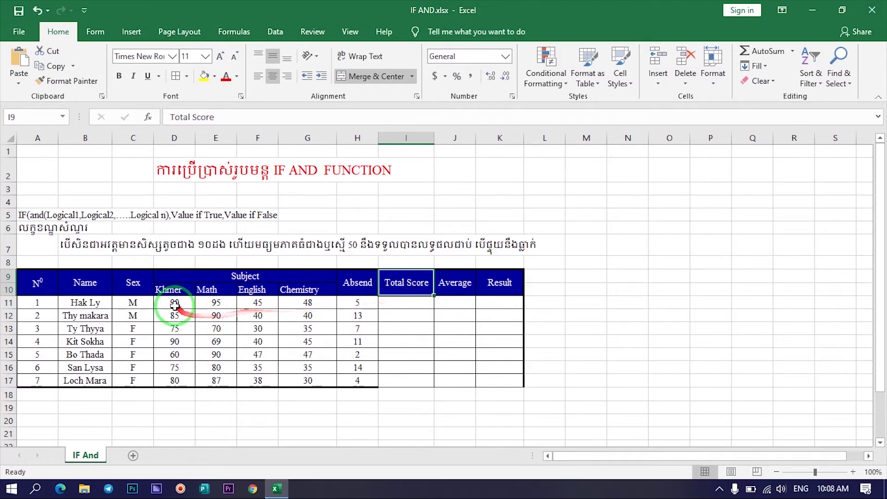
pyautogui.moveTo(173, 303); pyautogui.dragTo(288, 303)
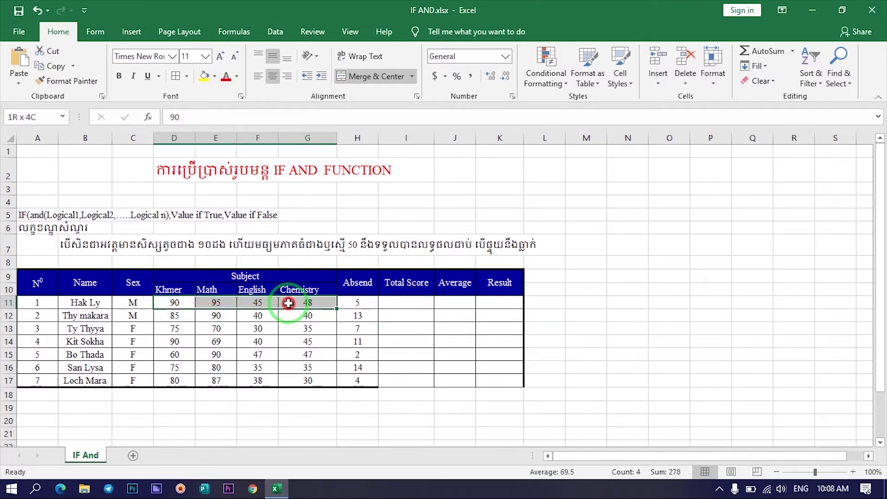
pyautogui.click(406, 303)
pyautogui.write('=s')
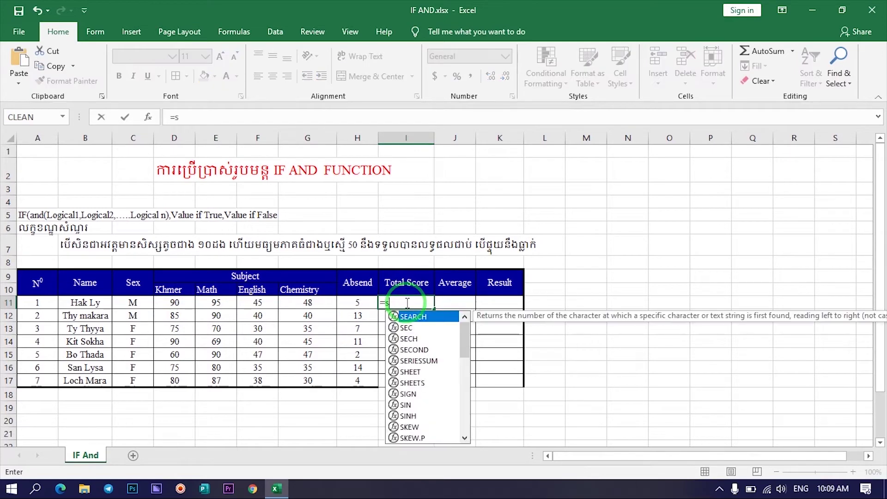
pyautogui.write('u')
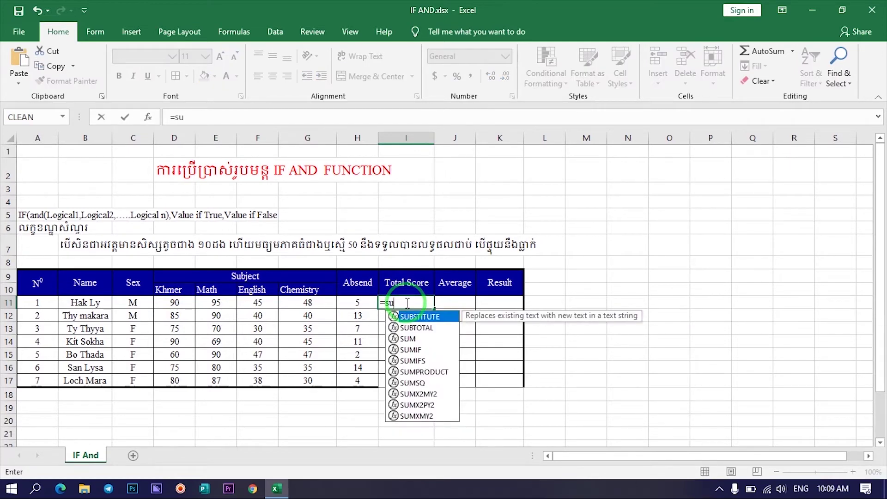
pyautogui.doubleClick(416, 338)
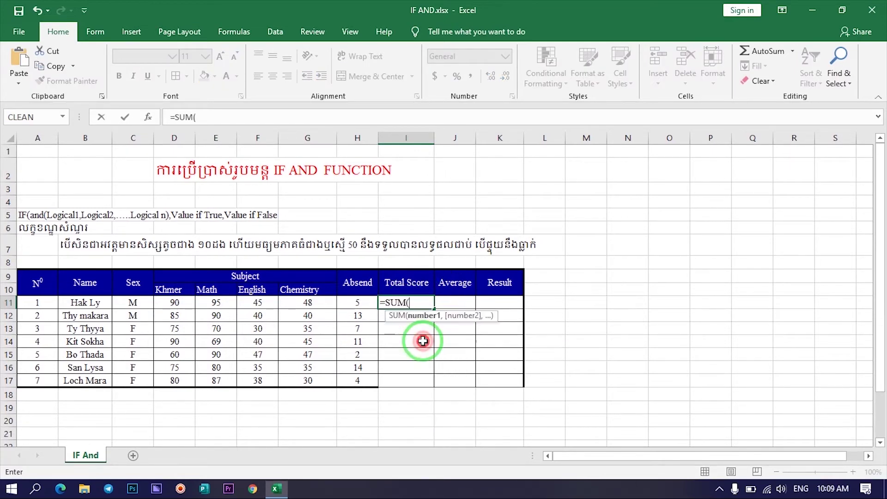
pyautogui.click(178, 300)
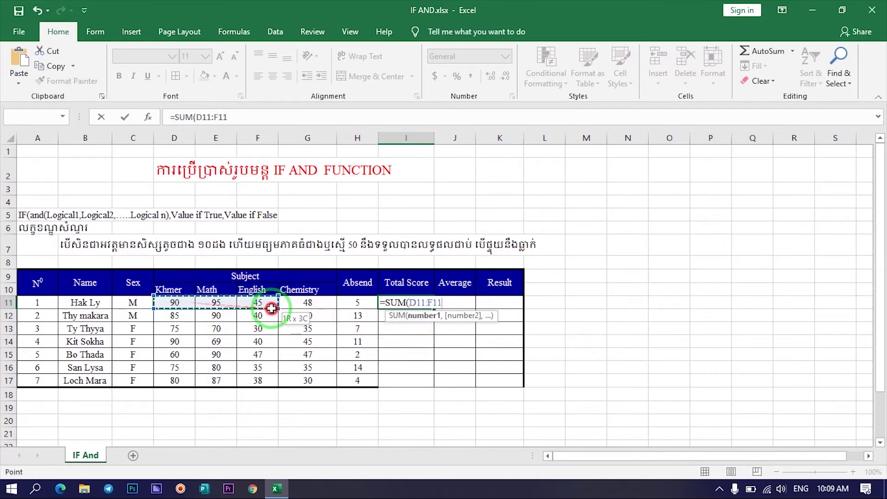
pyautogui.moveTo(177, 300); pyautogui.dragTo(298, 303)
pyautogui.press('Return')
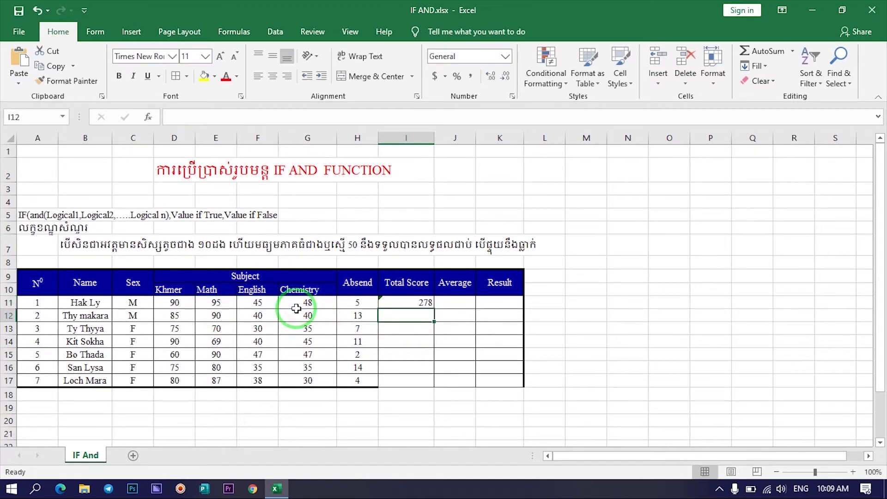
pyautogui.click(458, 302)
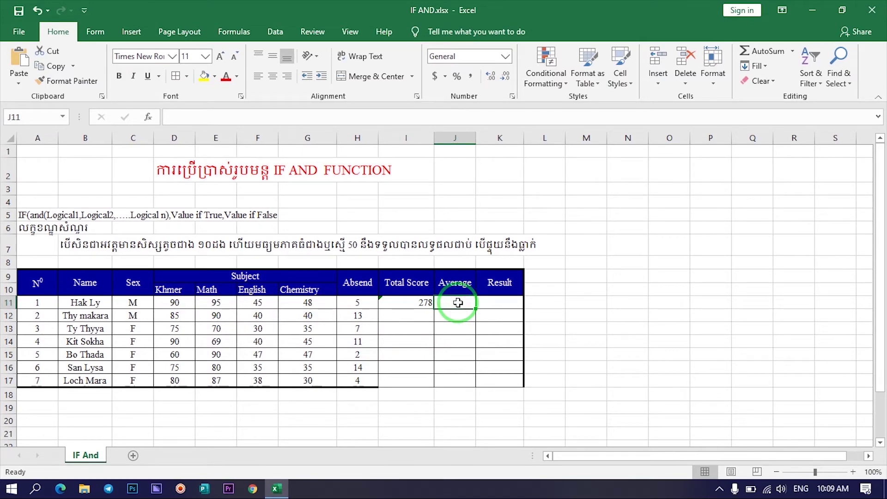
# Enter an AVERAGE formula over the first student's four subject scores in J11
pyautogui.write('=a')
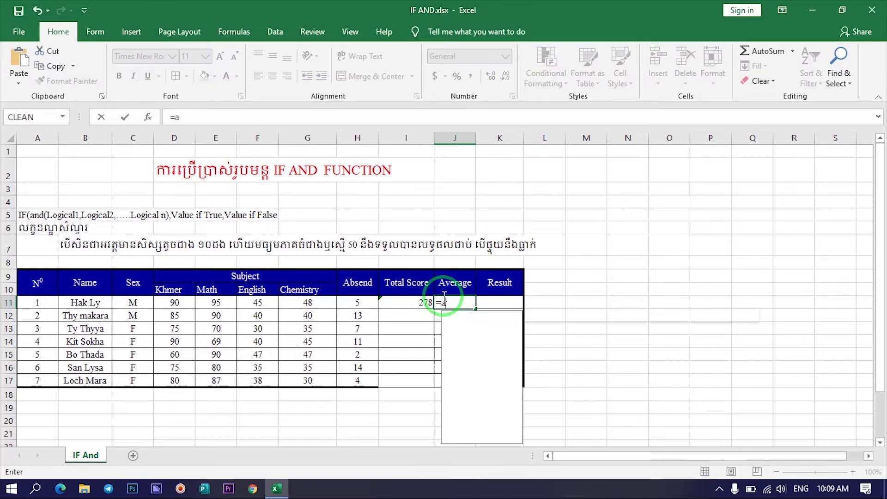
pyautogui.write('ver')
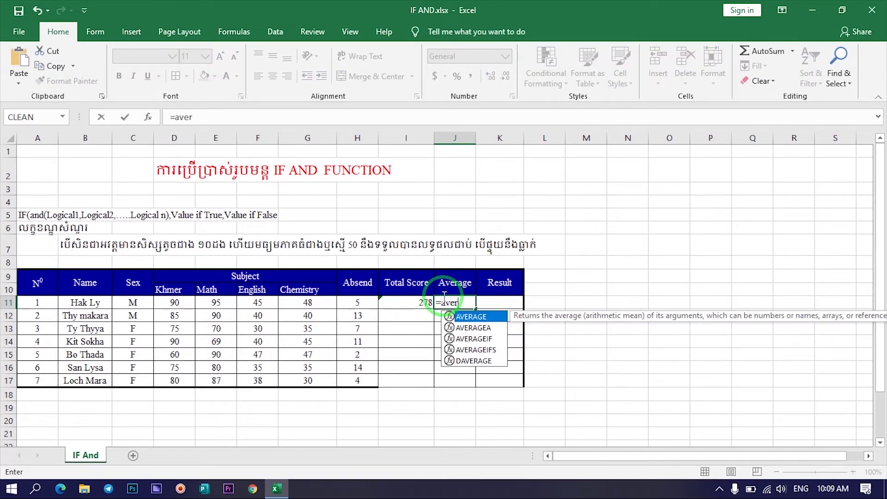
pyautogui.press('Tab')
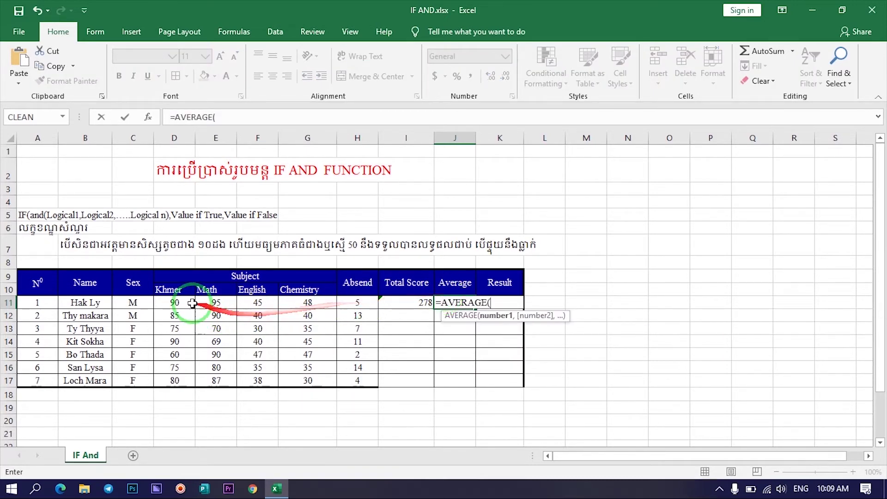
pyautogui.moveTo(174, 303); pyautogui.dragTo(312, 303)
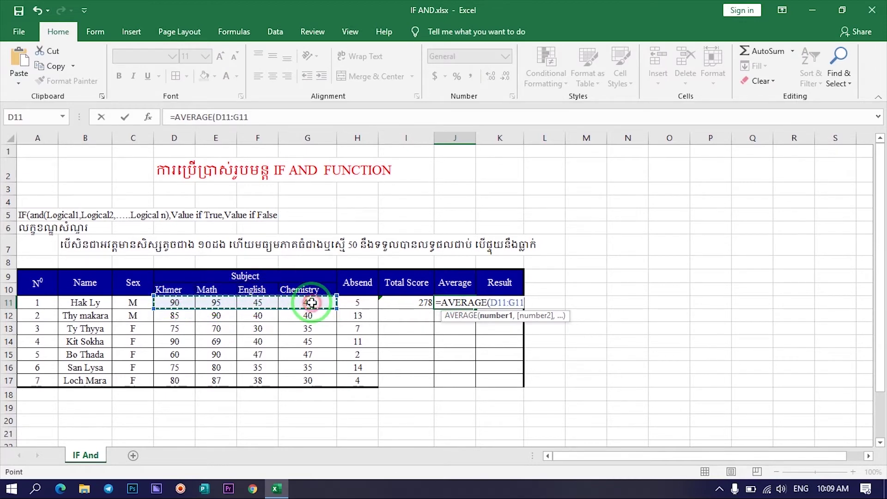
pyautogui.press('Return')
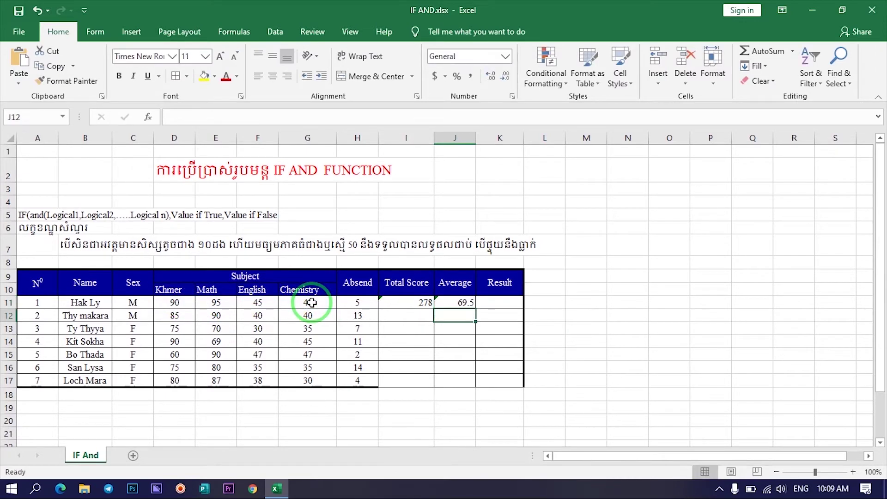
# Rewrite J11 to divide the I11 total by four, giving 69.5
pyautogui.click(456, 302)
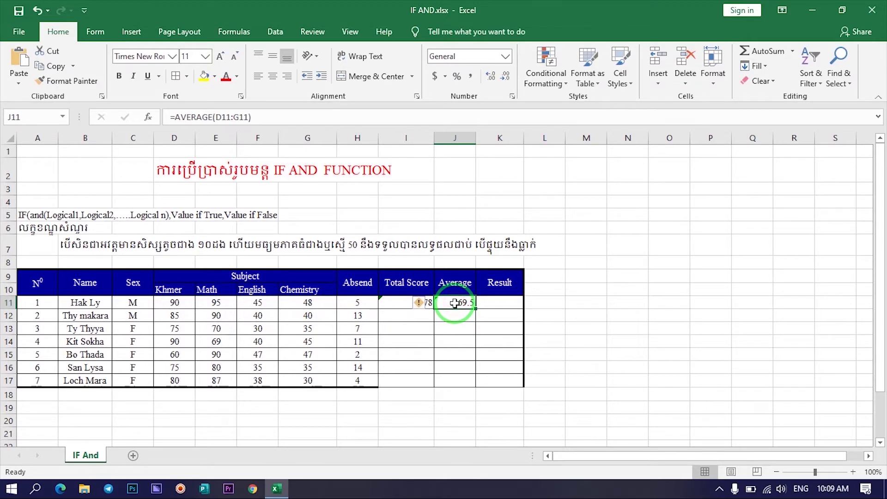
pyautogui.write('=')
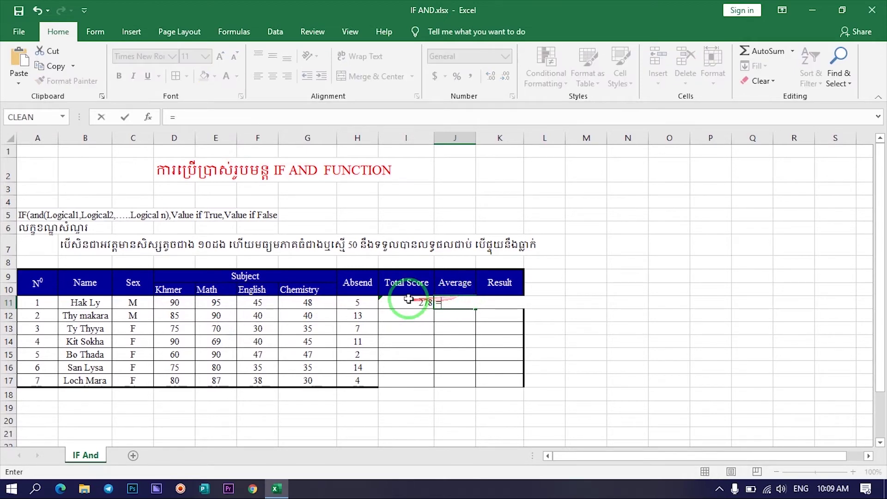
pyautogui.click(409, 301)
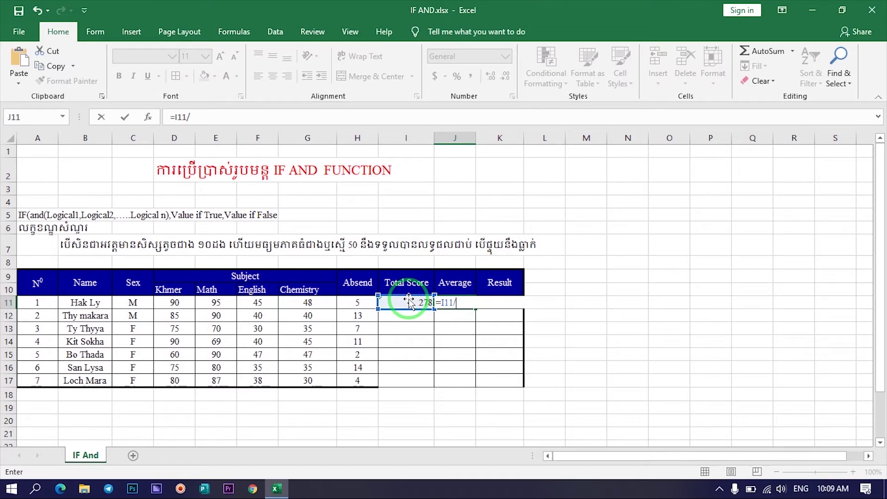
pyautogui.press('Return')
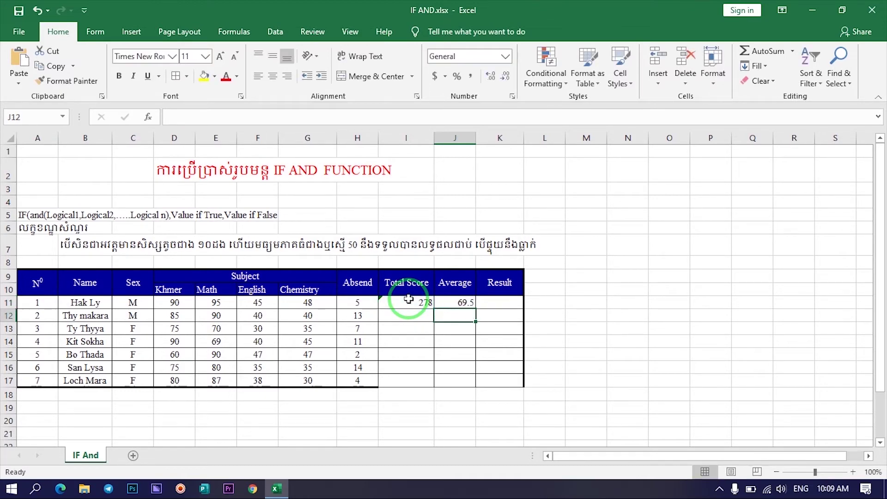
# Fill the I11:J11 Total Score and Average formulas down to row 17
pyautogui.moveTo(406, 301); pyautogui.dragTo(463, 305)
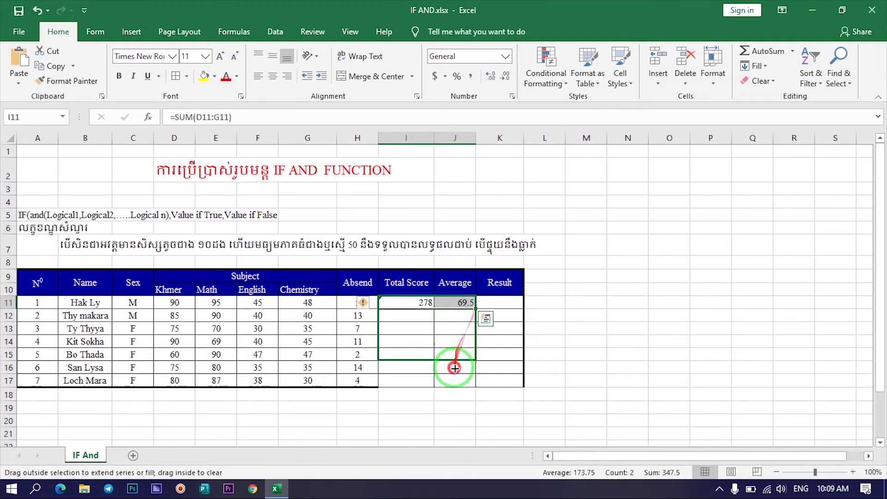
pyautogui.moveTo(475, 309); pyautogui.dragTo(453, 382)
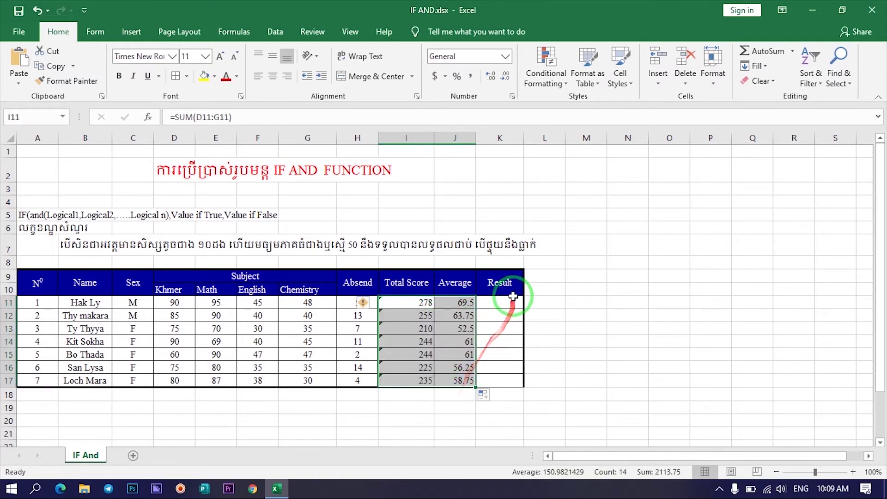
pyautogui.click(501, 307)
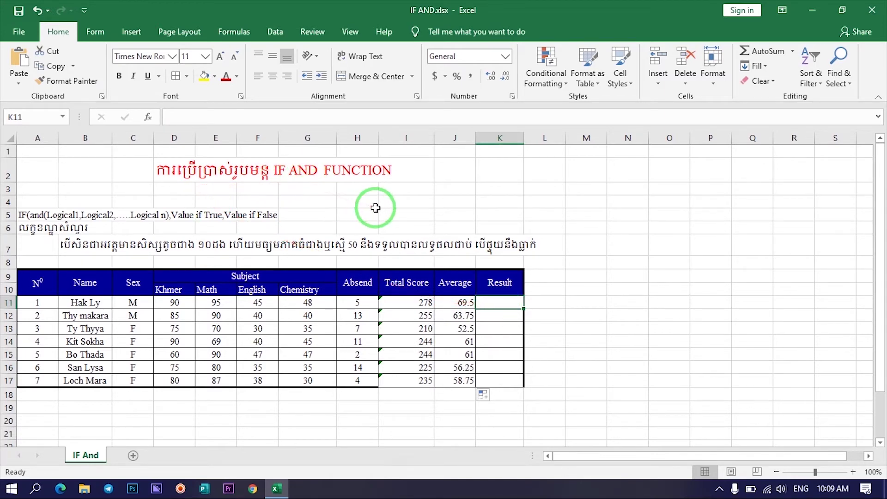
# Highlight the Absend and Average values that the Result condition will test
pyautogui.moveTo(357, 303); pyautogui.dragTo(356, 356)
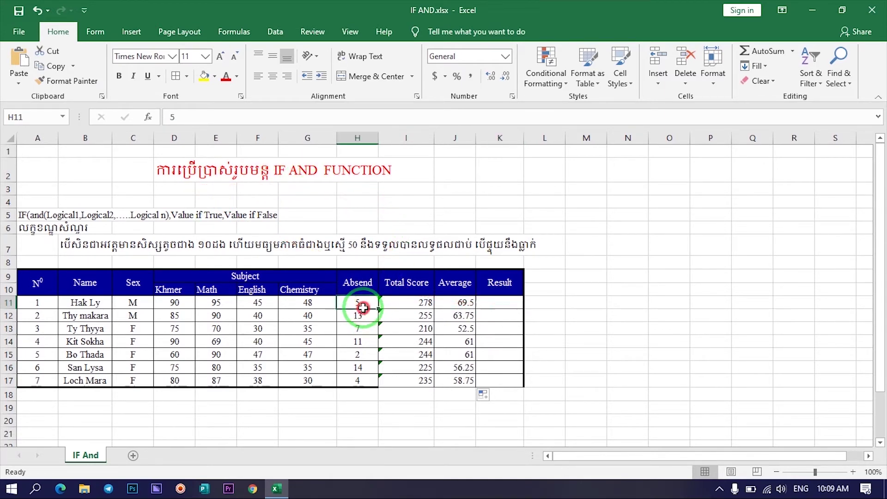
pyautogui.moveTo(455, 302); pyautogui.dragTo(451, 370)
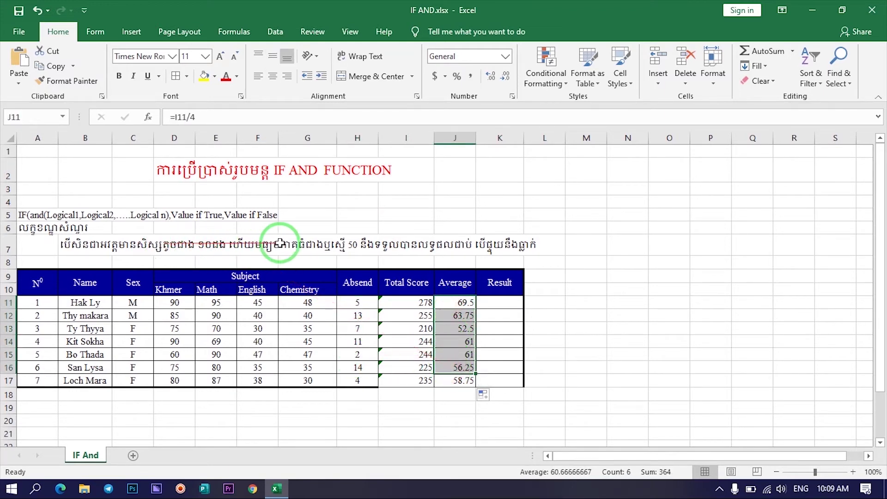
pyautogui.moveTo(334, 245); pyautogui.dragTo(393, 303)
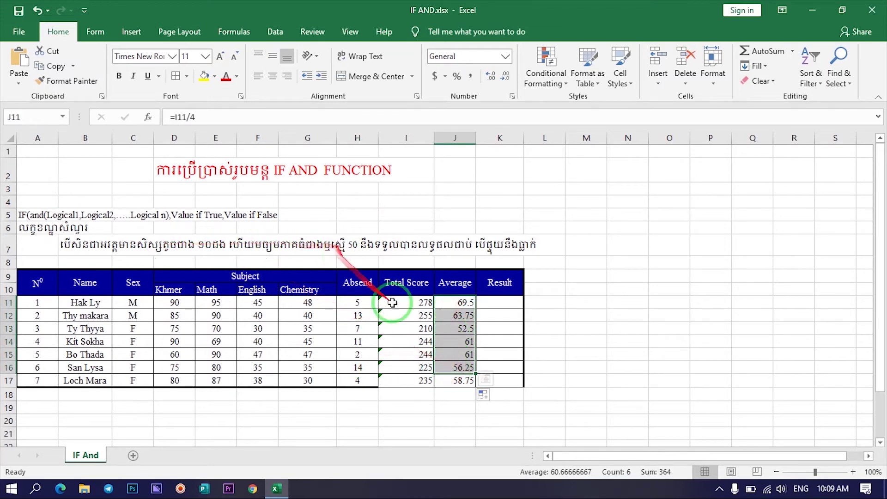
pyautogui.click(503, 301)
# Enter =IF(AND(H11<10,J11>=50),"Pass","Fale") in K11 so each student shows Pass or Fale
pyautogui.write('=')
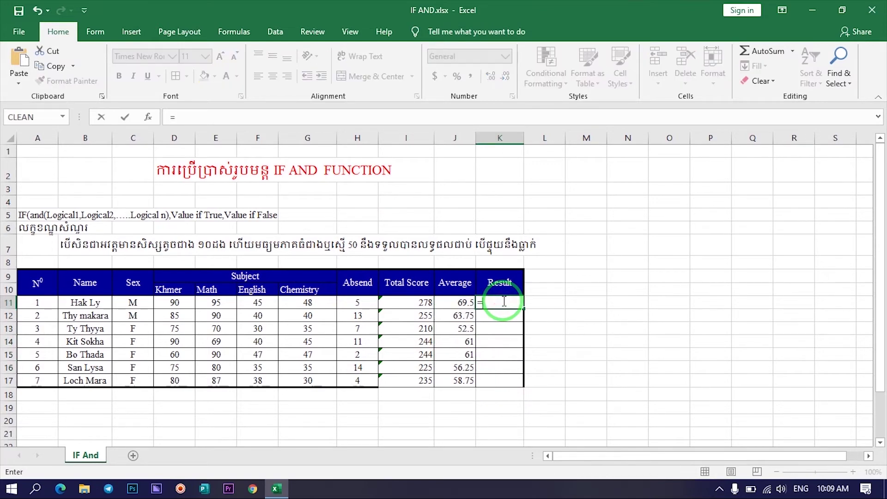
pyautogui.write('if(')
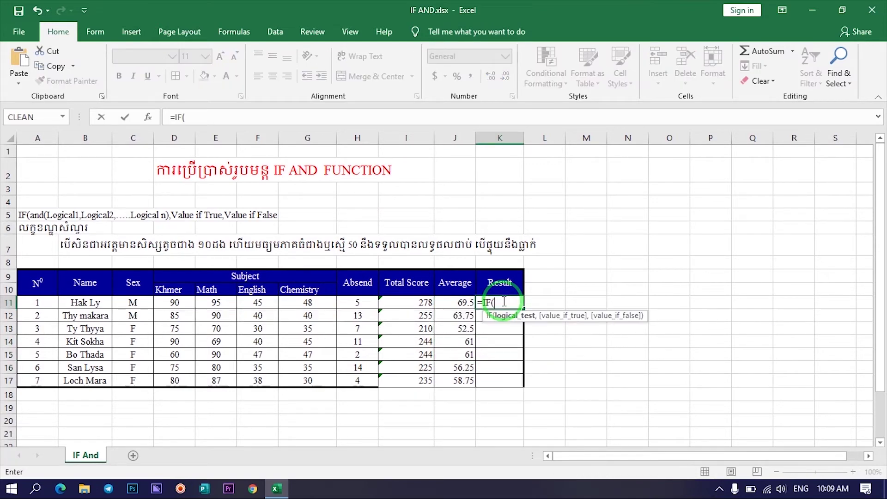
pyautogui.write('an')
pyautogui.press('Tab')
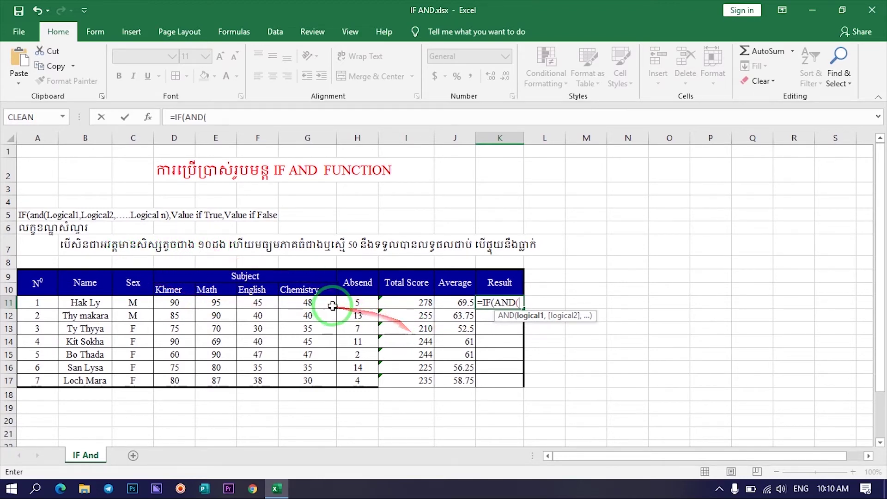
pyautogui.click(356, 303)
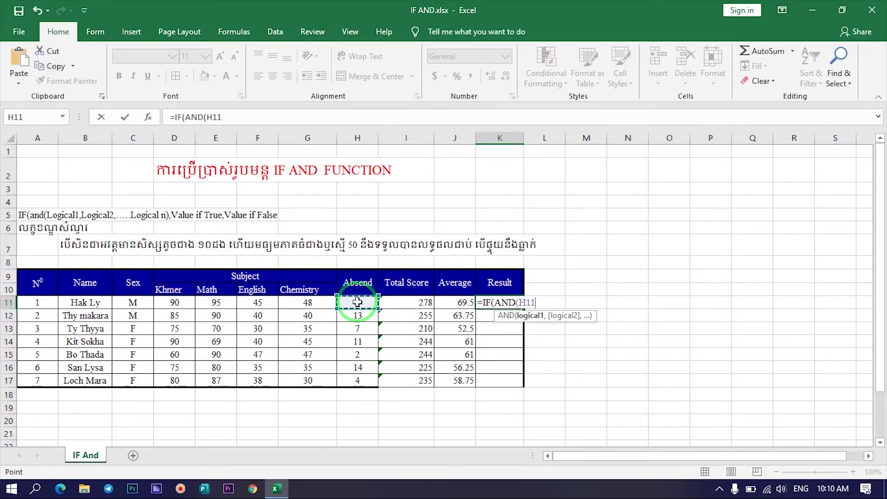
pyautogui.write('<10')
pyautogui.write(',')
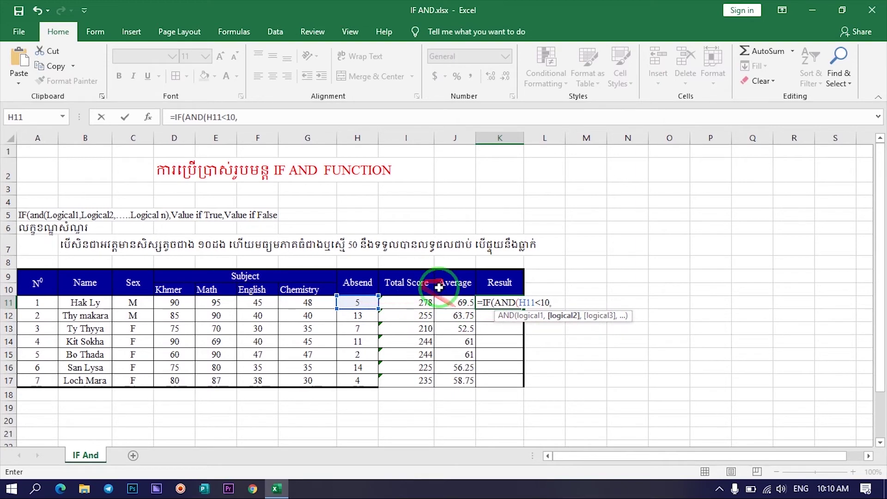
pyautogui.click(453, 303)
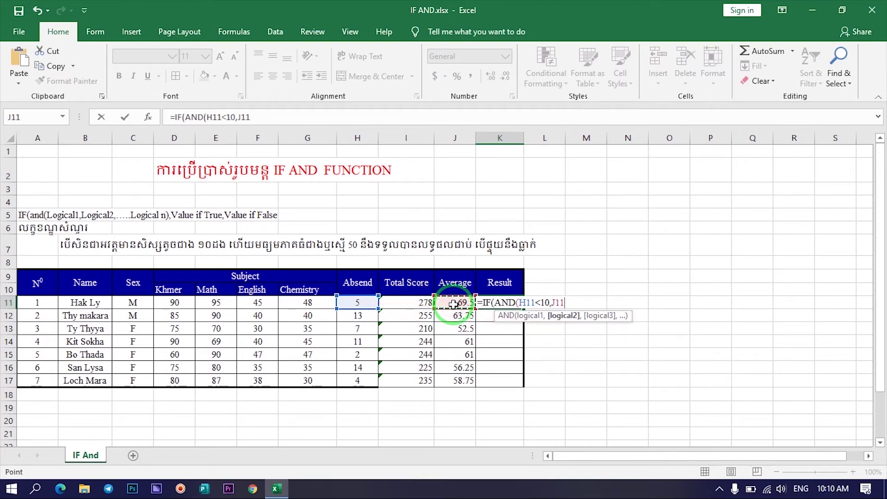
pyautogui.write('>=50')
pyautogui.write(')')
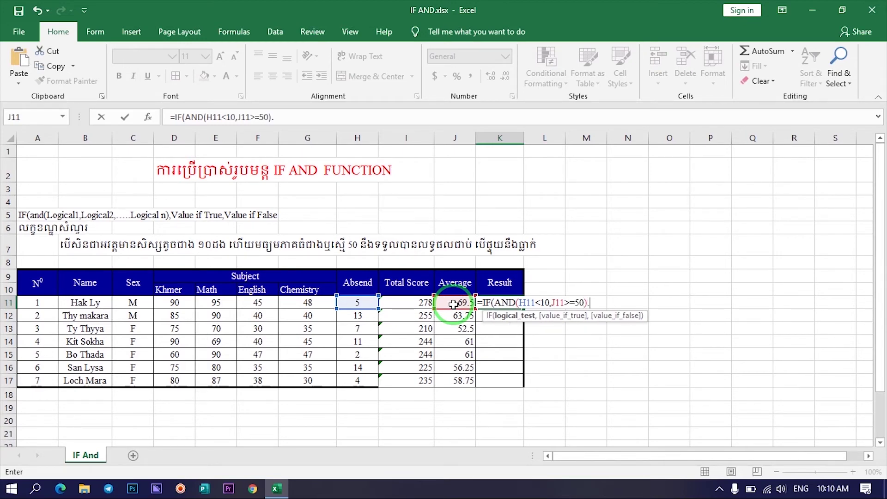
pyautogui.write(',"Pass')
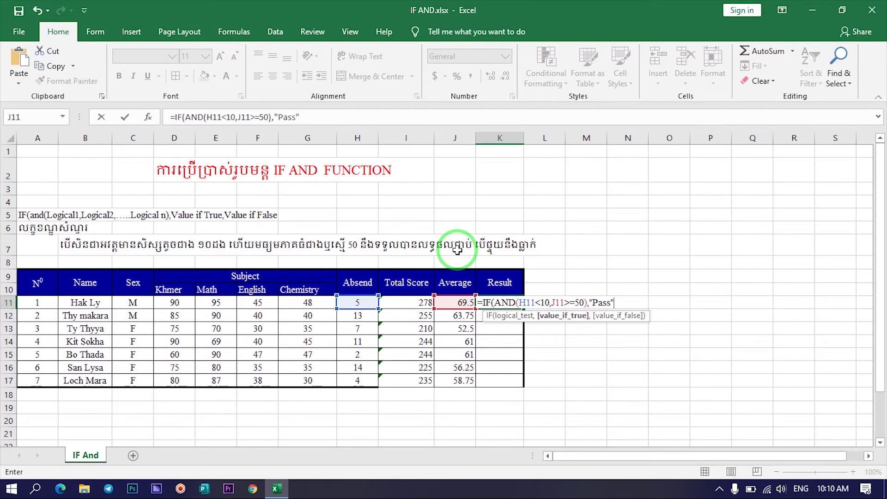
pyautogui.write(',"')
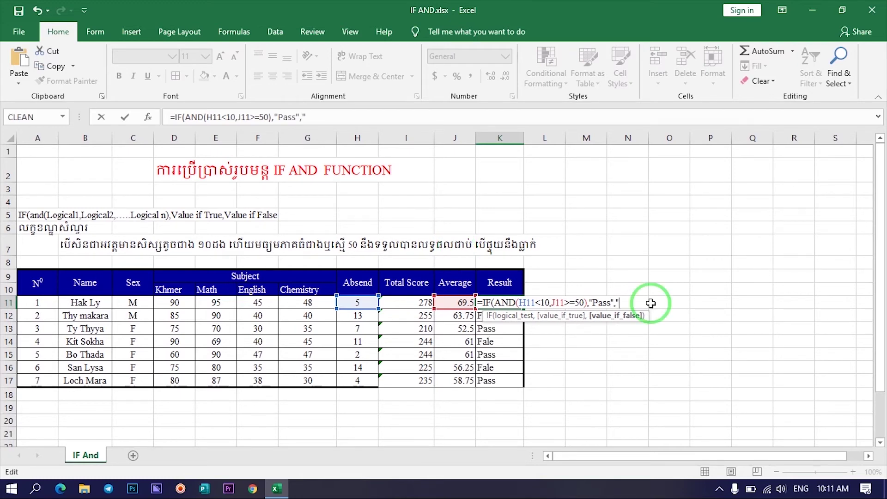
pyautogui.write('Fale")')
pyautogui.hotkey('ctrl', 'Return')
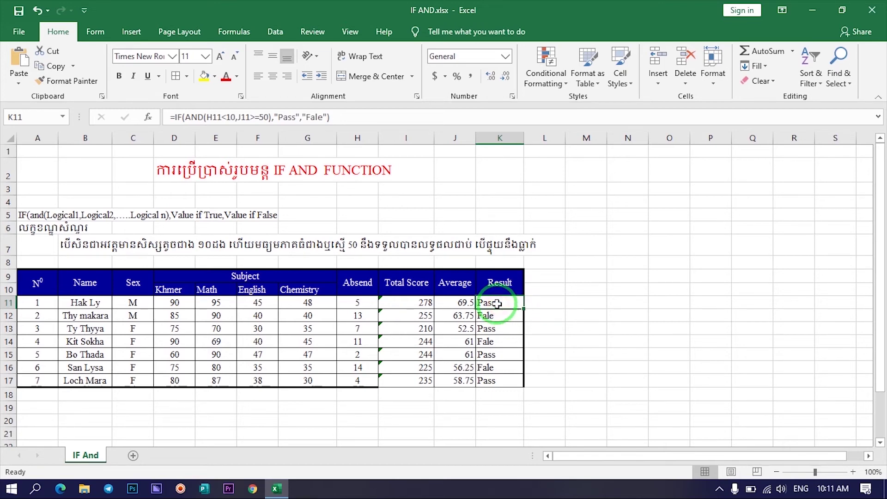
pyautogui.click(369, 303)
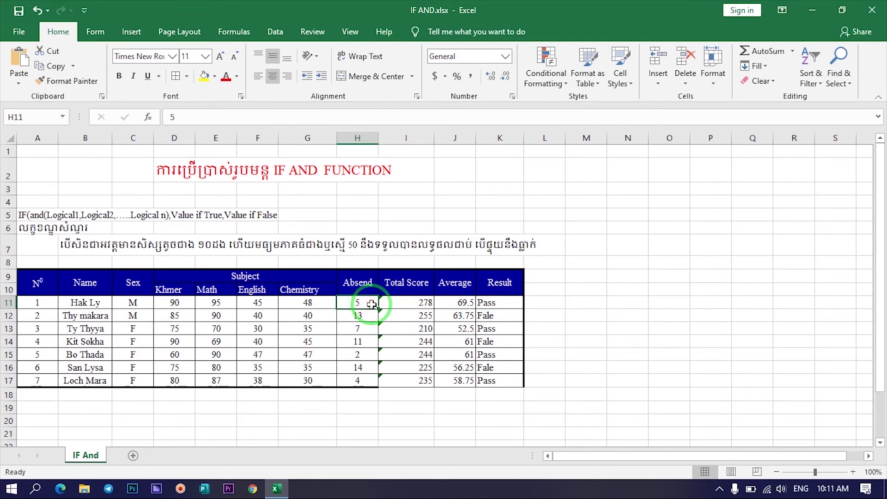
pyautogui.click(466, 304)
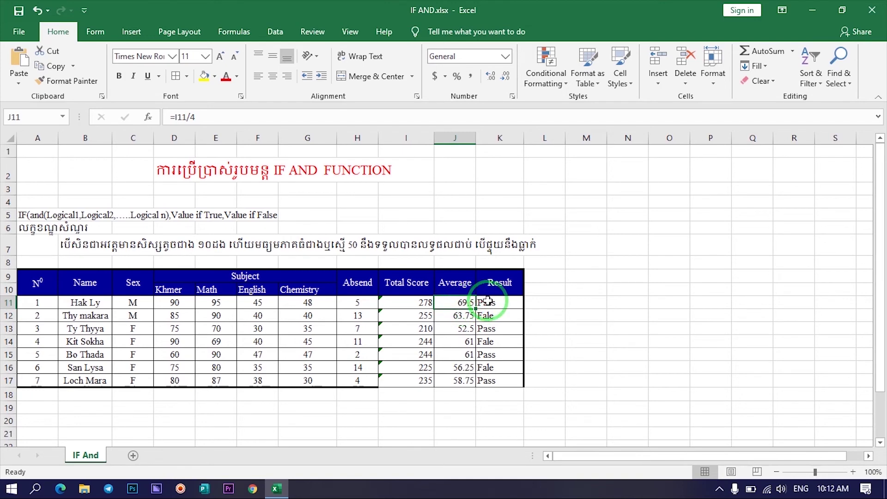
pyautogui.click(498, 316)
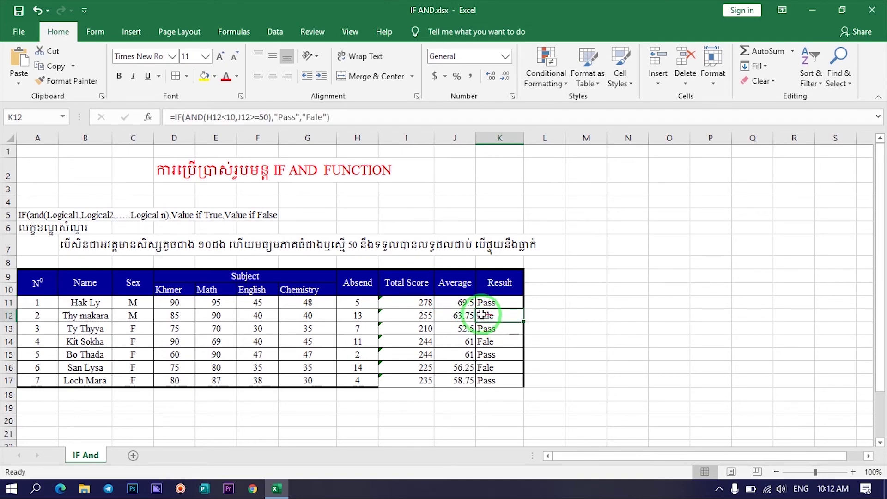
pyautogui.click(459, 316)
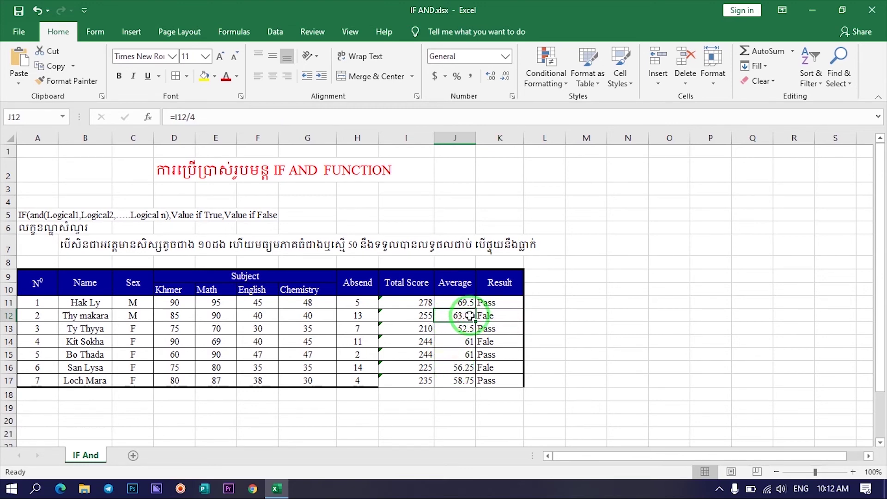
pyautogui.click(365, 313)
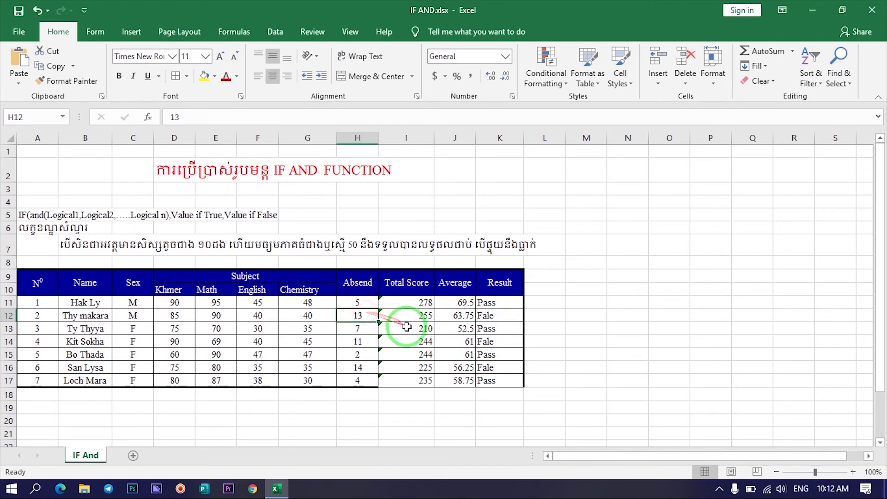